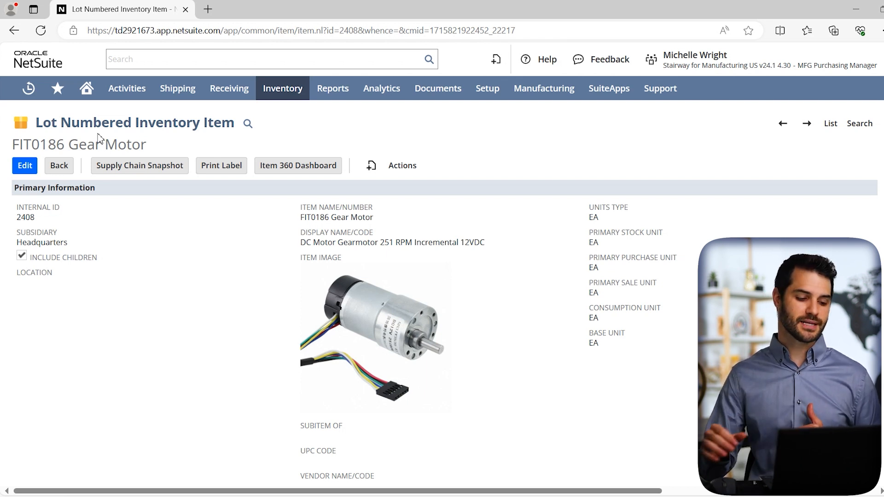
Open the FIT0186 Gear Motor item for editing and check its replenishment method options, keeping Reorder Point
{"action": "left_click", "coordinate": [24, 167]}
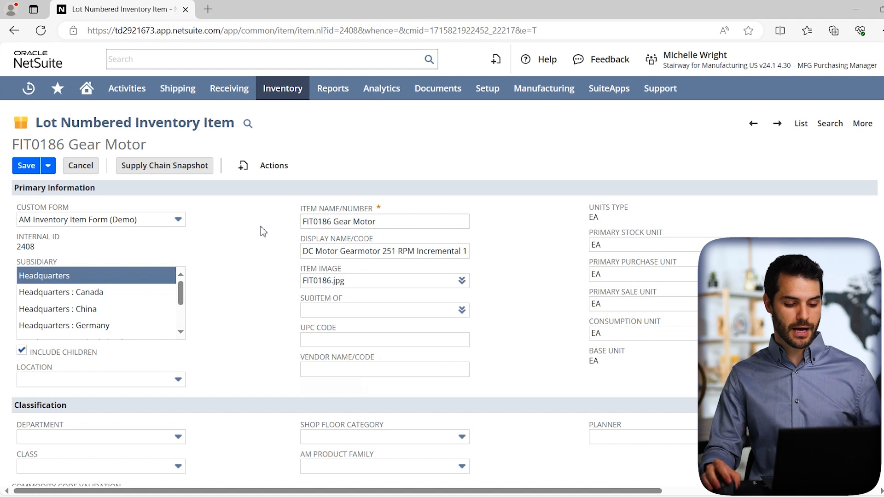
{"action": "scroll", "coordinate": [264, 226], "scroll_direction": "down", "scroll_amount": 2}
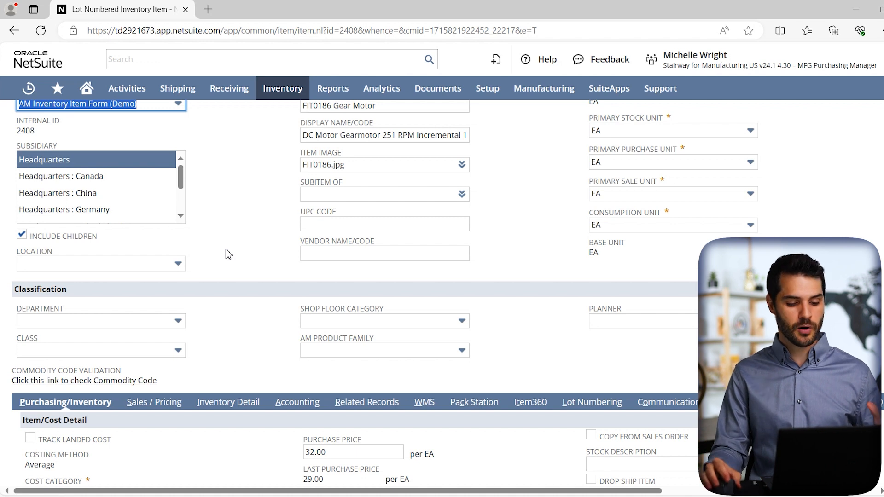
{"action": "scroll", "coordinate": [228, 288], "scroll_direction": "down", "scroll_amount": 2}
{"action": "scroll", "coordinate": [225, 282], "scroll_direction": "down", "scroll_amount": 2}
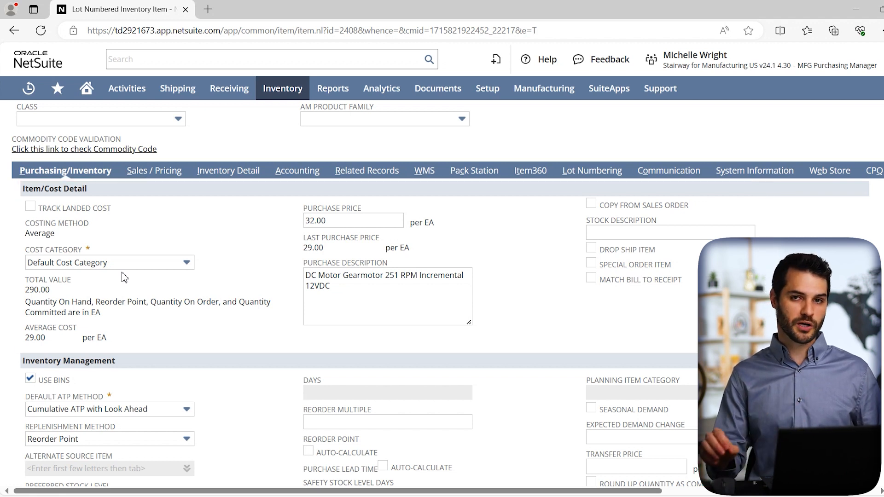
{"action": "scroll", "coordinate": [174, 239], "scroll_direction": "down", "scroll_amount": 4}
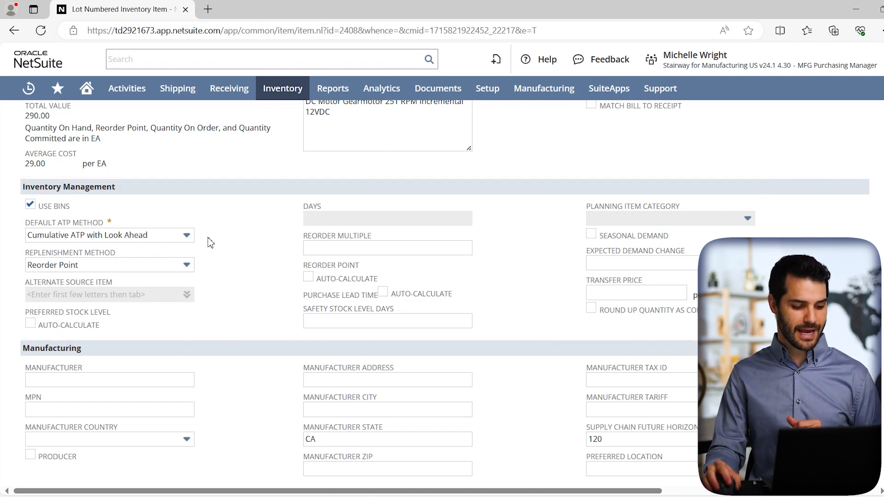
{"action": "left_click", "coordinate": [171, 270]}
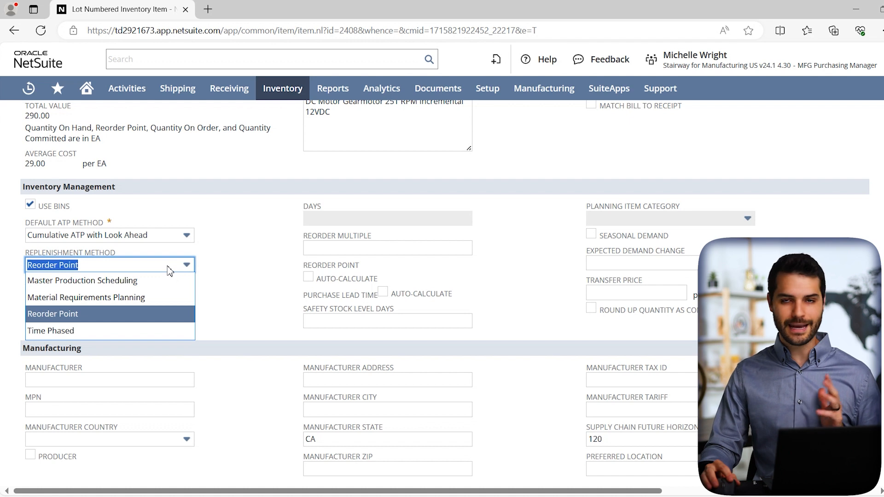
{"action": "left_click", "coordinate": [108, 315]}
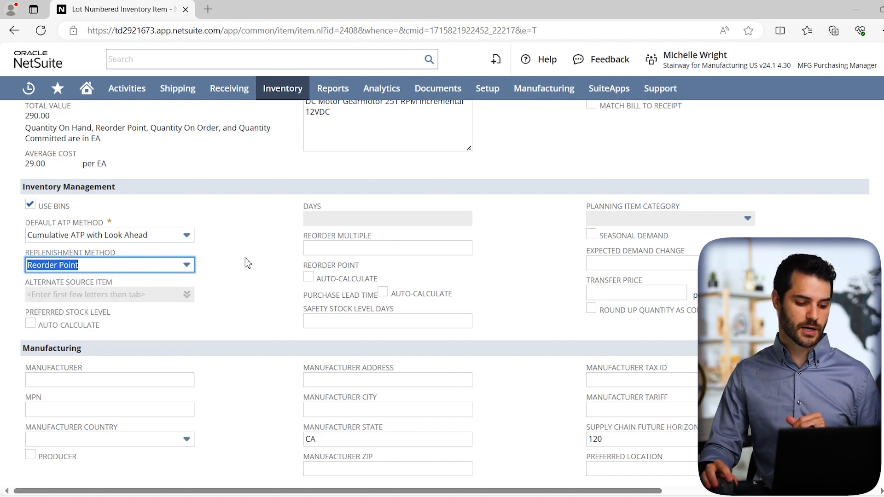
{"action": "left_click", "coordinate": [247, 263]}
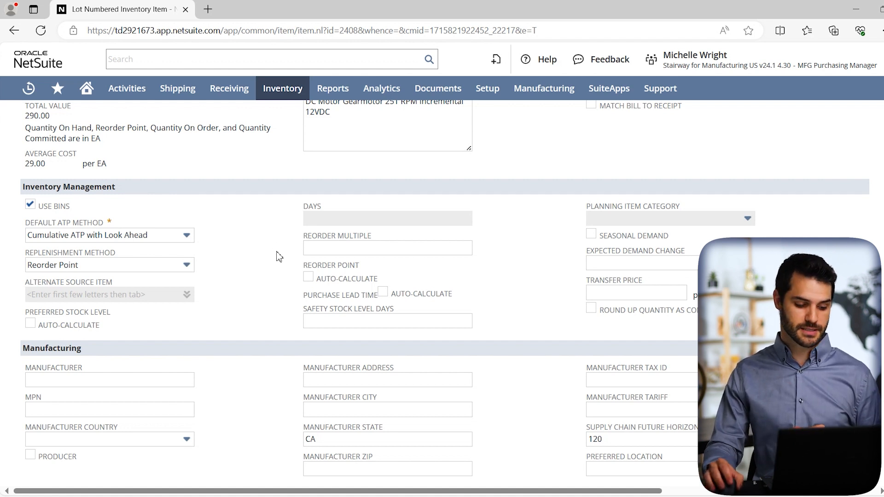
Examine the gear motor's reorder point, preferred stock level, lead time and available quantity in the per-location inventory table
{"action": "scroll", "coordinate": [281, 251], "scroll_direction": "down", "scroll_amount": 7}
{"action": "scroll", "coordinate": [283, 258], "scroll_direction": "down", "scroll_amount": 3}
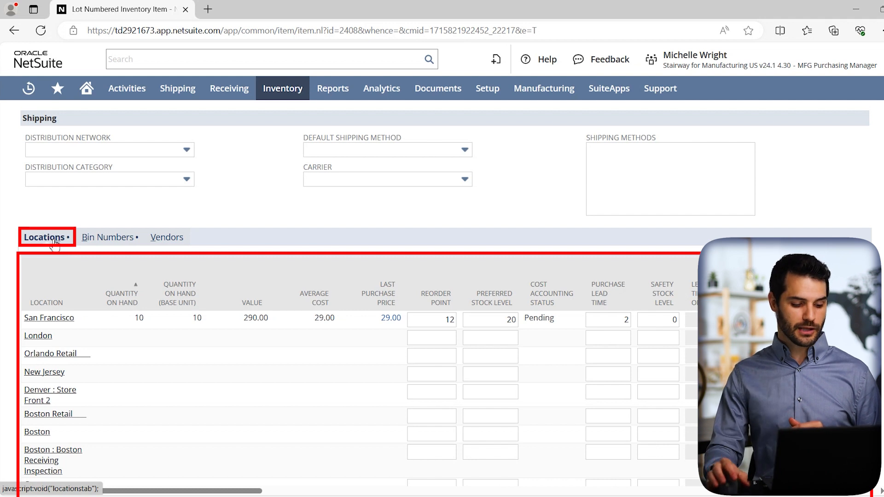
{"action": "scroll", "coordinate": [221, 331], "scroll_direction": "down", "scroll_amount": 1}
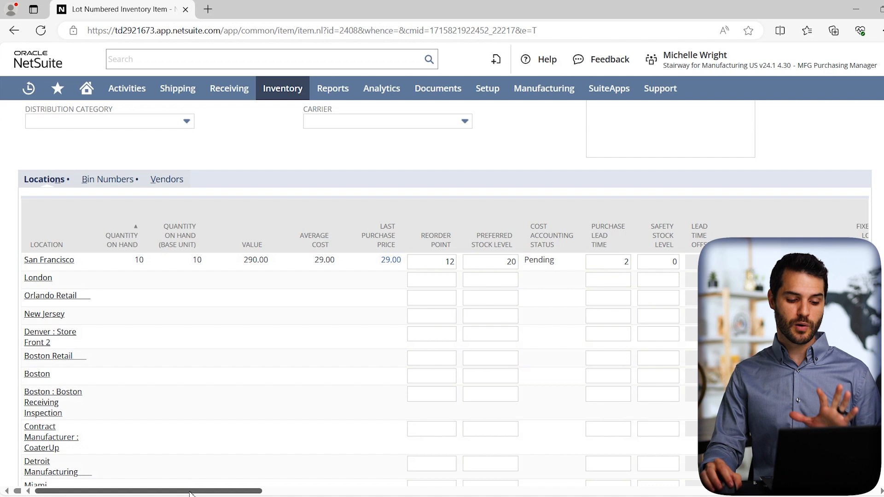
{"action": "left_click_drag", "start_coordinate": [189, 493], "coordinate": [565, 460]}
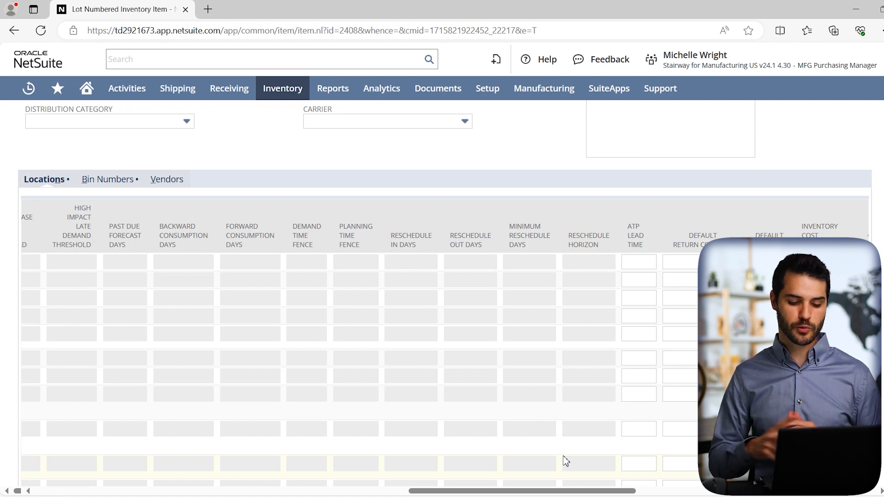
{"action": "left_click_drag", "start_coordinate": [451, 491], "coordinate": [595, 466]}
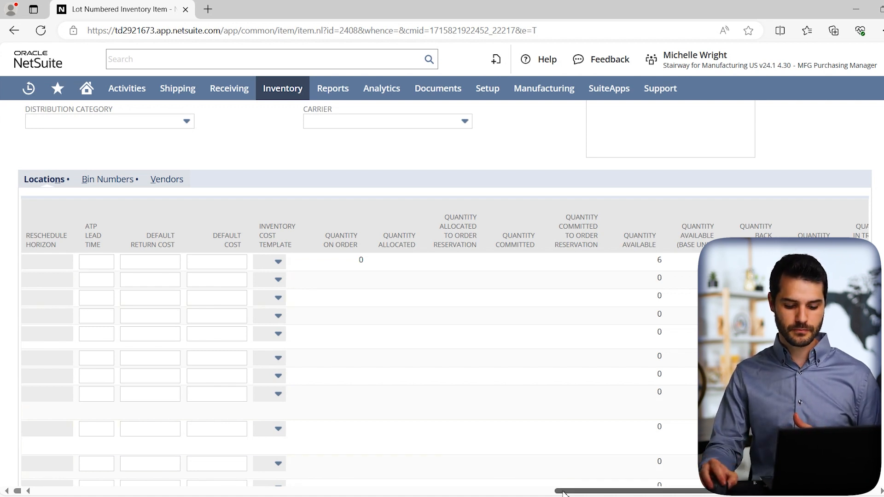
{"action": "left_click_drag", "start_coordinate": [565, 492], "coordinate": [604, 492]}
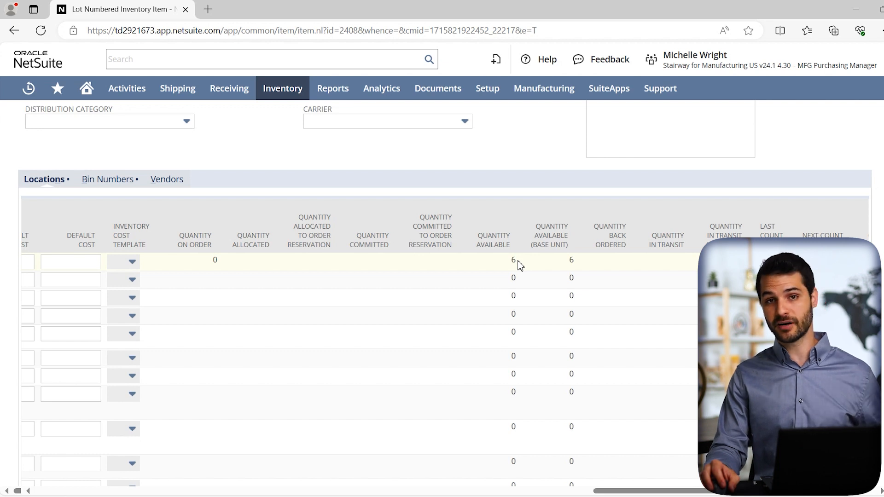
Show the gear motor's inventory detail to examine its on-hand stock by bin, lot number and status
{"action": "scroll", "coordinate": [382, 263], "scroll_direction": "up", "scroll_amount": 10}
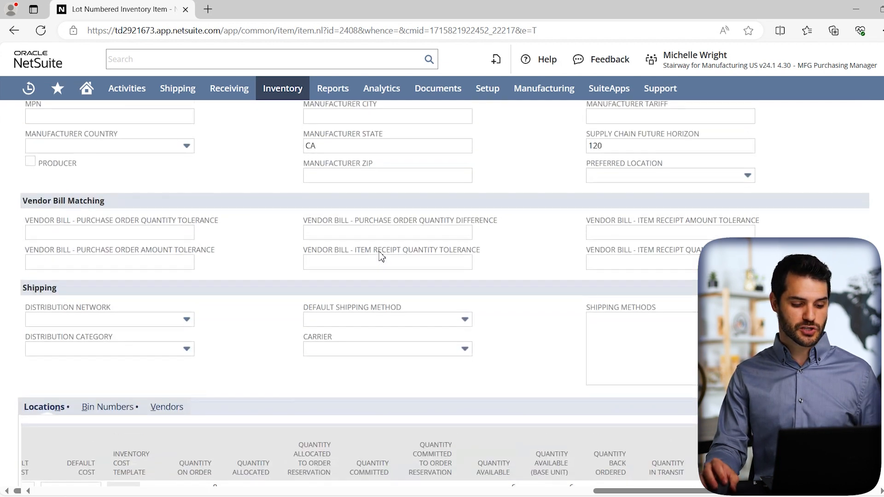
{"action": "scroll", "coordinate": [377, 256], "scroll_direction": "up", "scroll_amount": 6}
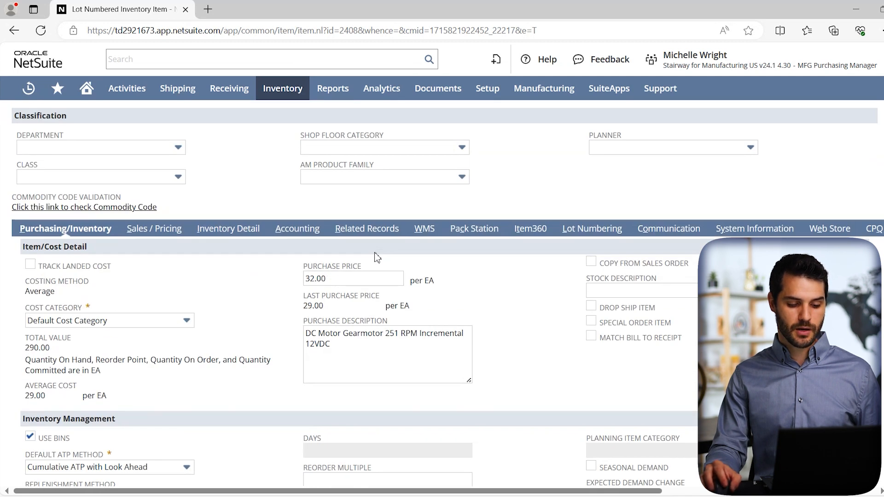
{"action": "left_click", "coordinate": [229, 229]}
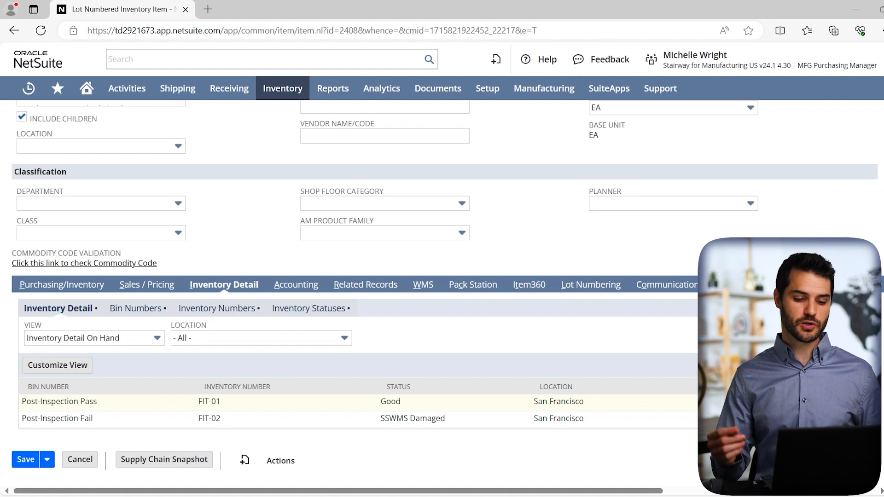
Go to the Order Items page for inventory, leaving the item record without saving
{"action": "mouse_move", "coordinate": [496, 59]}
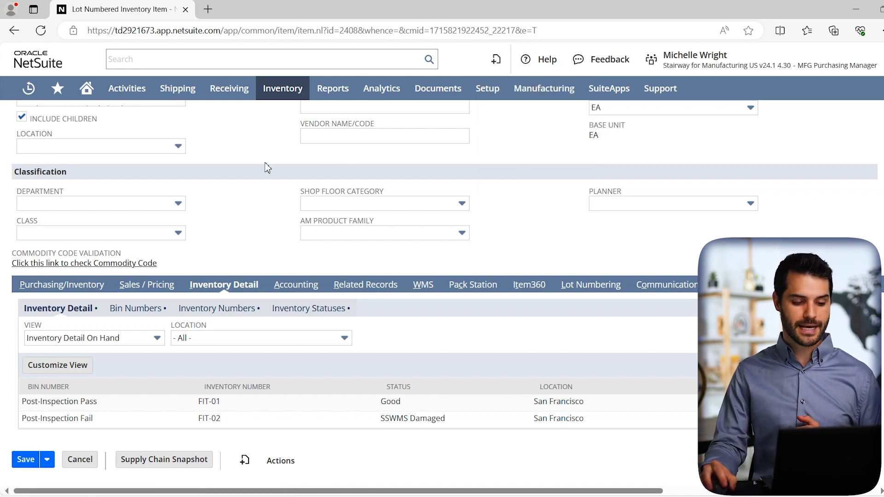
{"action": "mouse_move", "coordinate": [290, 96]}
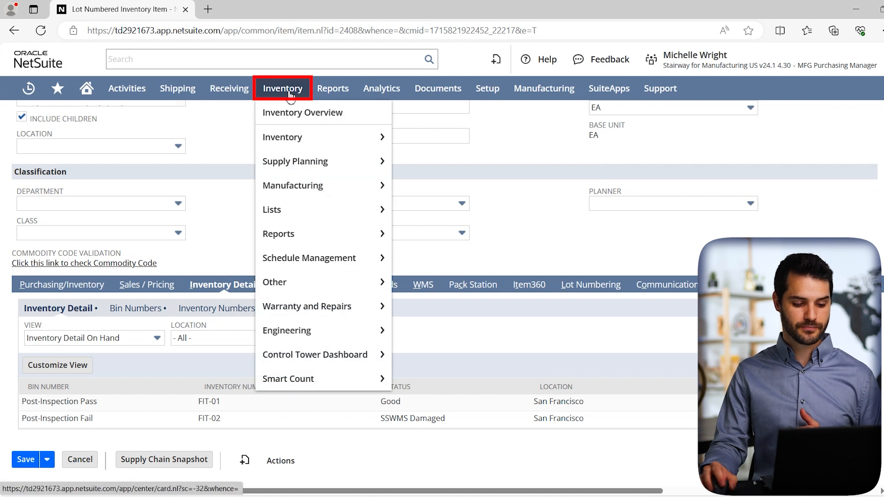
{"action": "mouse_move", "coordinate": [290, 138]}
{"action": "mouse_move", "coordinate": [450, 146]}
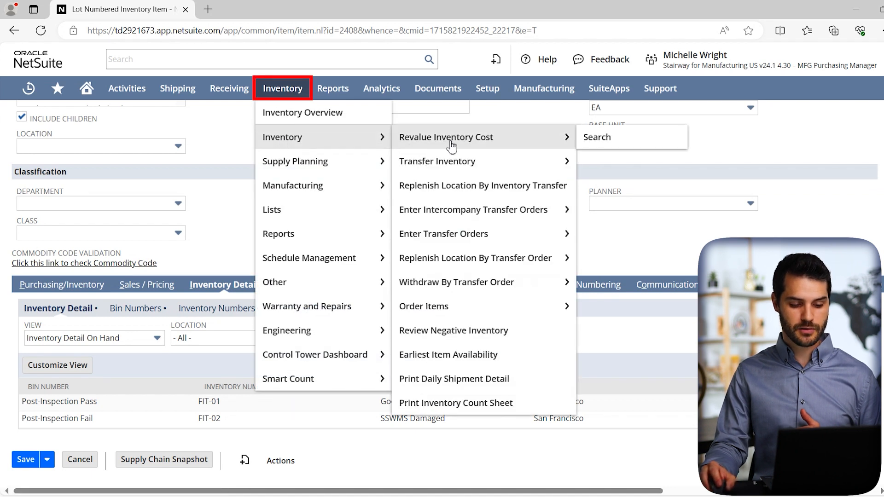
{"action": "mouse_move", "coordinate": [459, 312]}
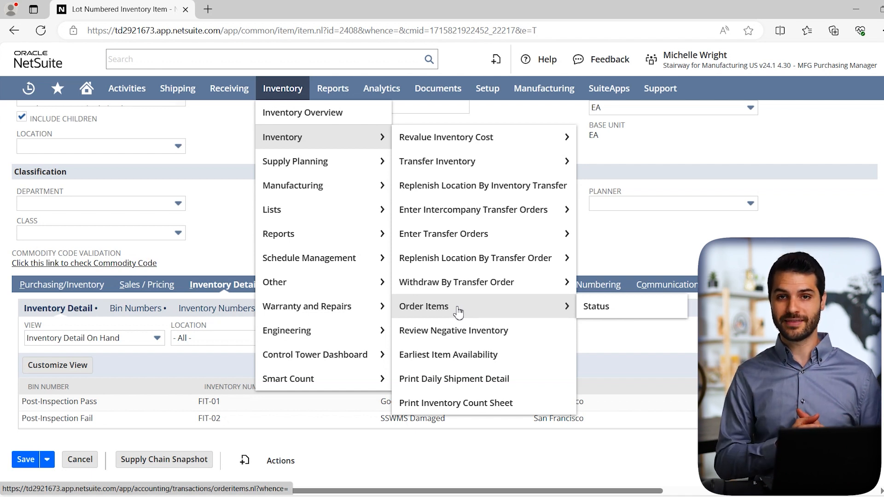
{"action": "left_click", "coordinate": [457, 309]}
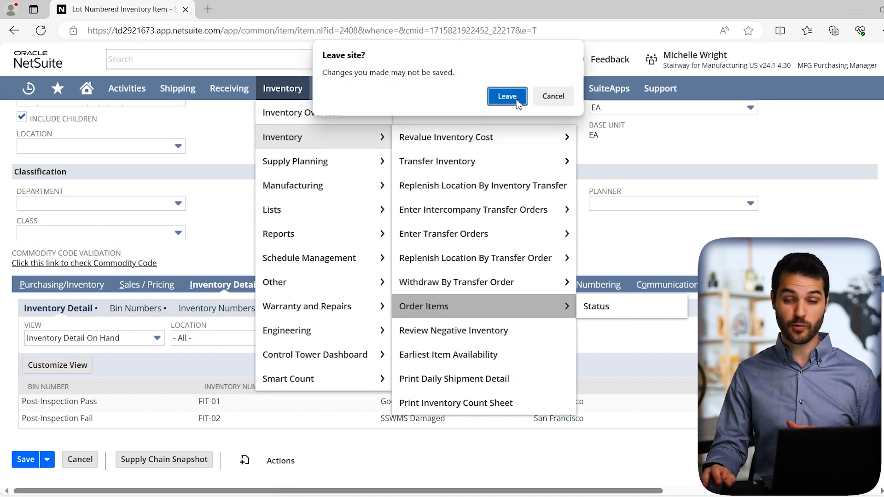
{"action": "left_click", "coordinate": [518, 101]}
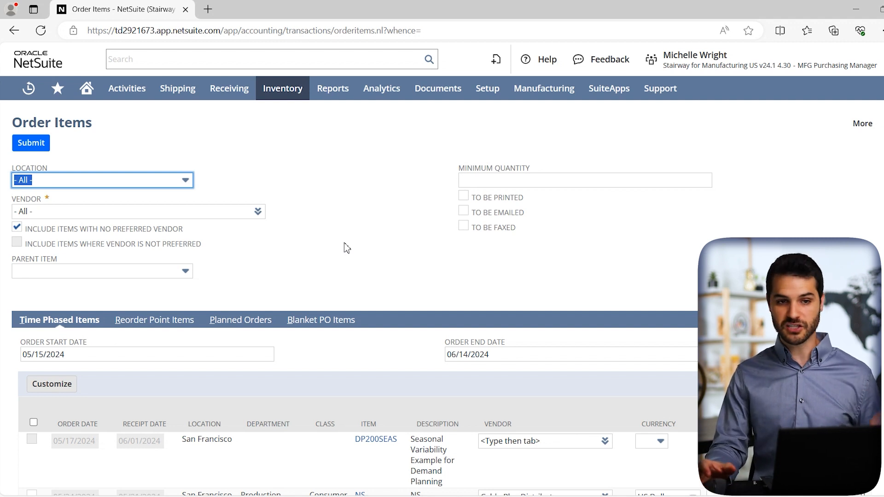
Show the Reorder Point Items and review the FIT0186 Gear Motor's availability, reorder point, preferred stock level and order quantity
{"action": "scroll", "coordinate": [303, 231], "scroll_direction": "down", "scroll_amount": 1}
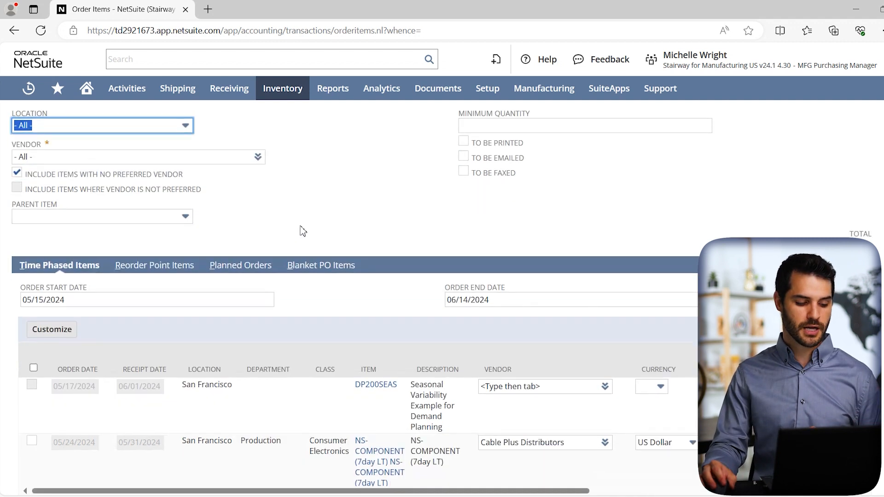
{"action": "scroll", "coordinate": [303, 231], "scroll_direction": "down", "scroll_amount": 1}
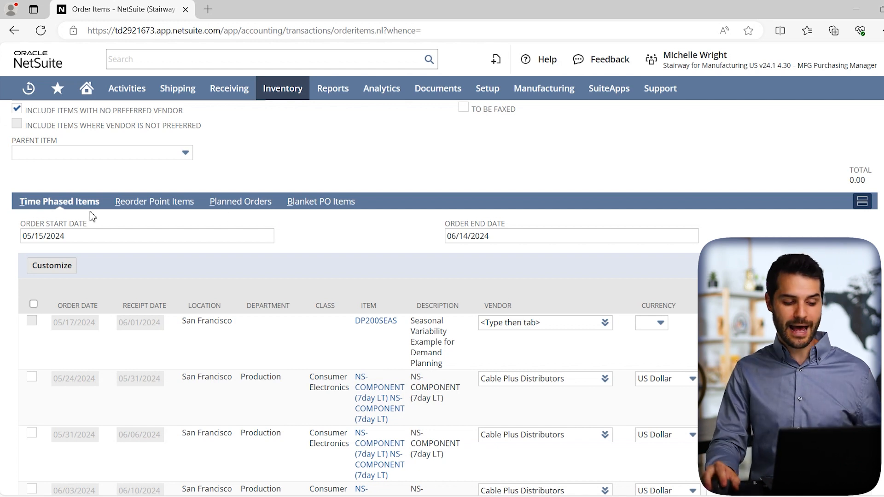
{"action": "left_click", "coordinate": [145, 206]}
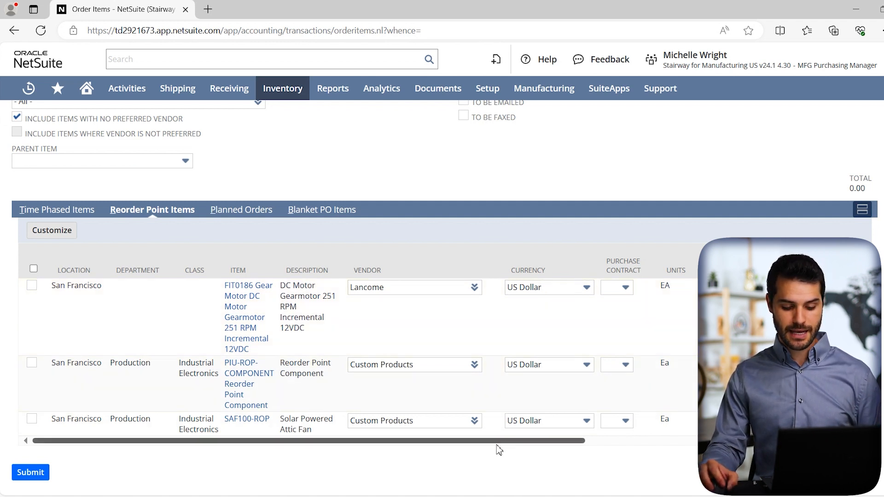
{"action": "scroll", "coordinate": [502, 444], "scroll_direction": "right", "scroll_amount": 10}
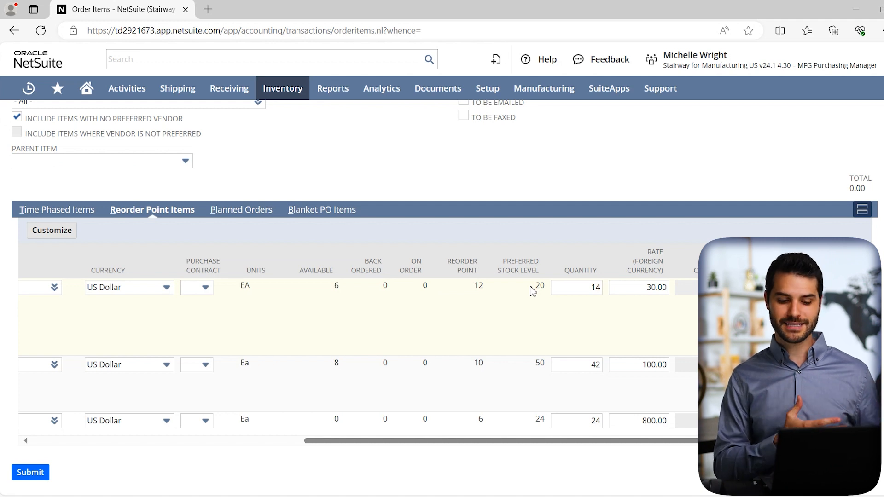
{"action": "left_click", "coordinate": [593, 286]}
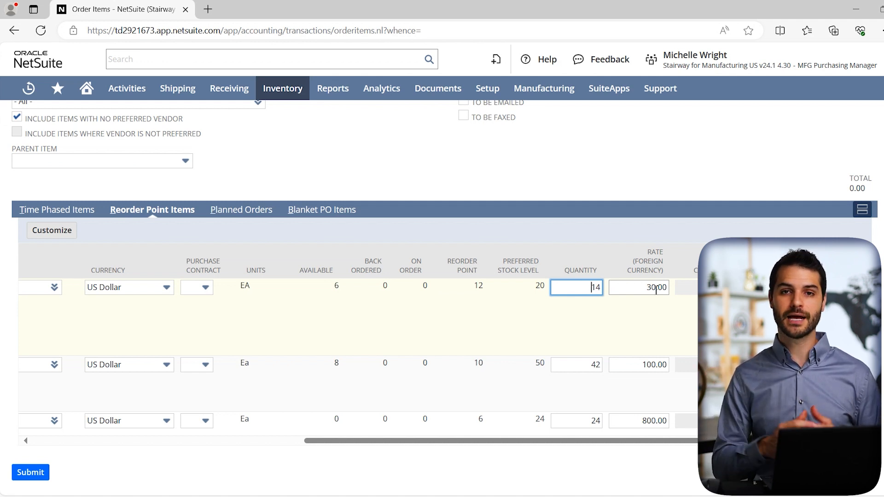
Mark only the FIT0186 Gear Motor for ordering, leaving PIU-ROP-COMPONENT and SAF100-ROP unselected, and submit the order
{"action": "left_click_drag", "start_coordinate": [501, 441], "coordinate": [229, 442]}
{"action": "left_click", "coordinate": [32, 285]}
{"action": "left_click", "coordinate": [32, 363]}
{"action": "left_click", "coordinate": [31, 418]}
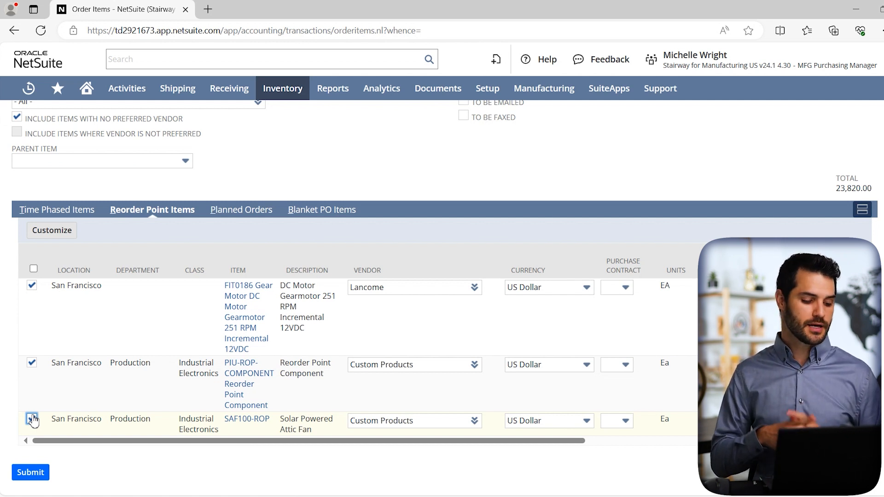
{"action": "left_click", "coordinate": [32, 419]}
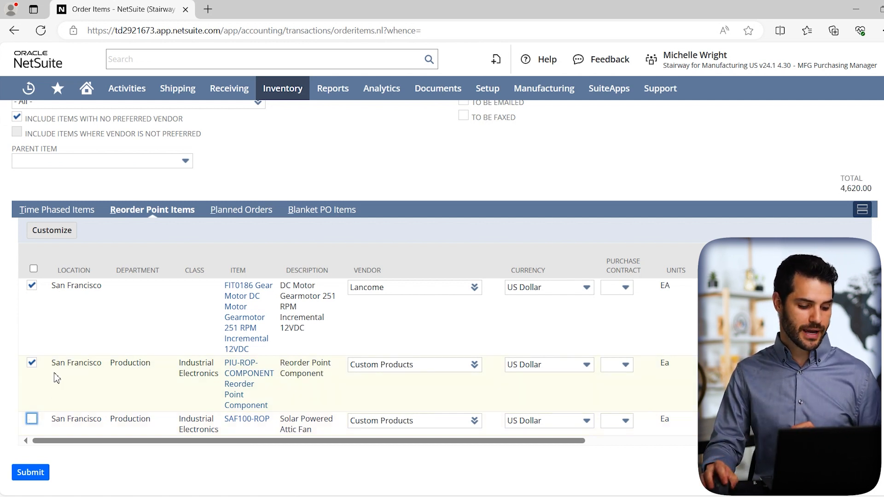
{"action": "left_click", "coordinate": [32, 364]}
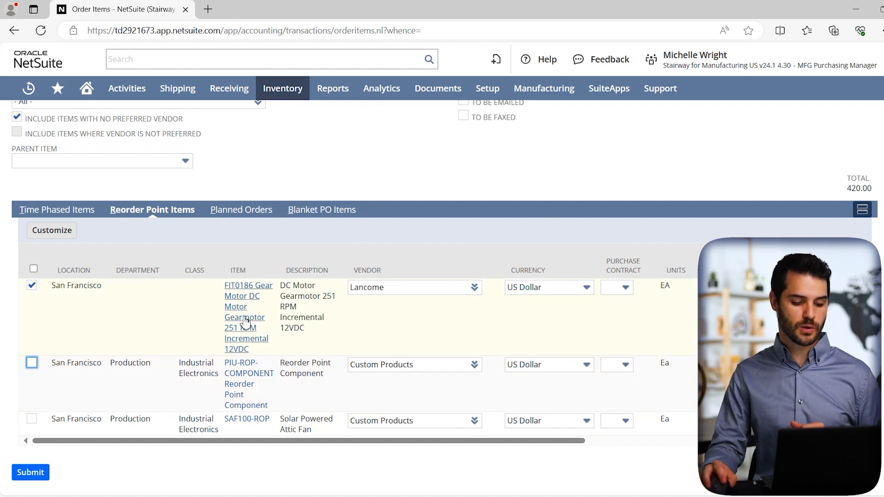
{"action": "left_click", "coordinate": [36, 479]}
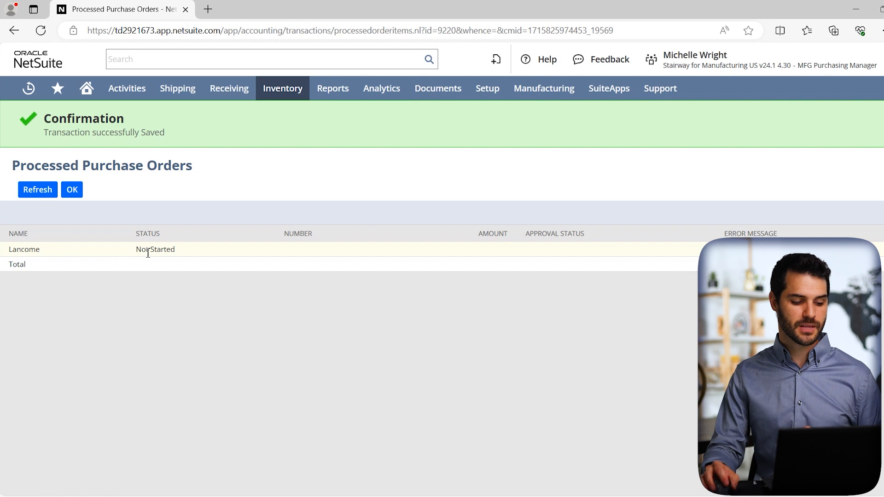
Refresh the processed purchase orders, open the Lancome purchase order in a separate browser tab and review its item line
{"action": "left_click", "coordinate": [38, 193]}
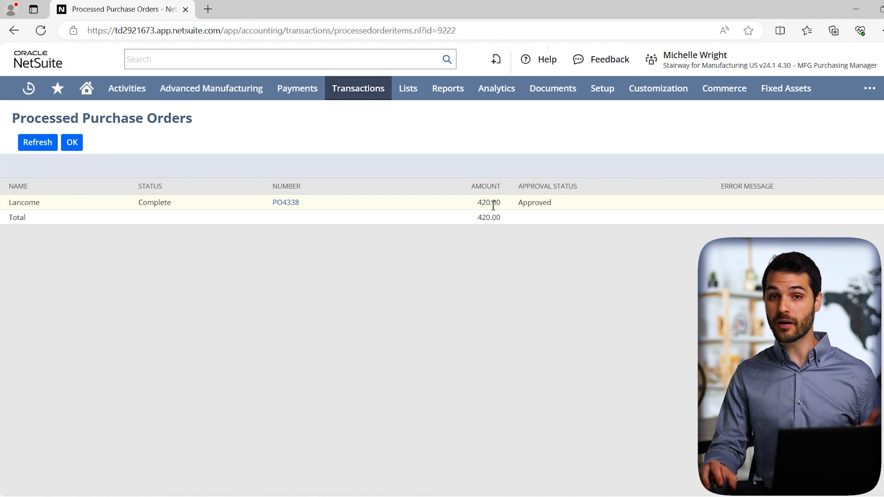
{"action": "middle_click", "coordinate": [283, 203]}
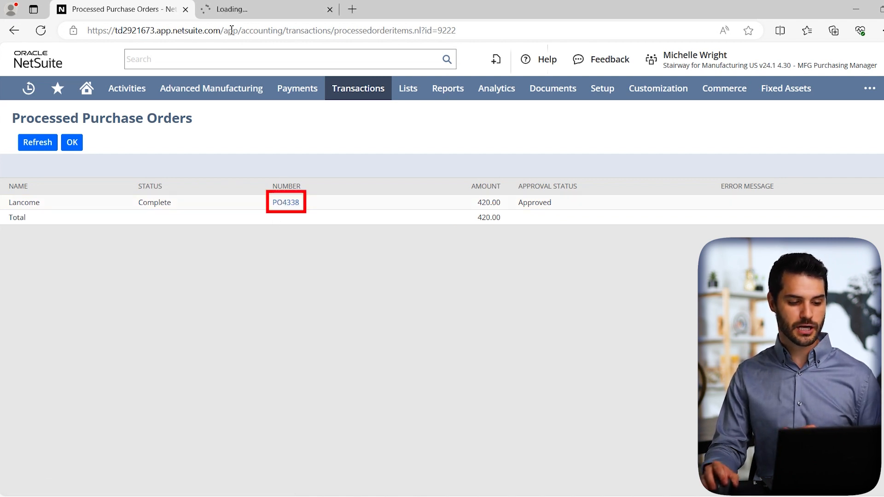
{"action": "left_click", "coordinate": [232, 11]}
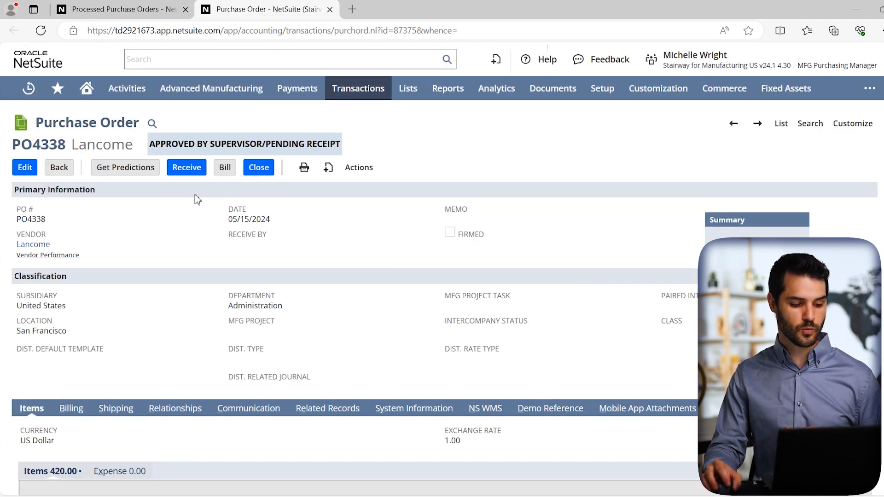
{"action": "scroll", "coordinate": [183, 235], "scroll_direction": "down", "scroll_amount": 3}
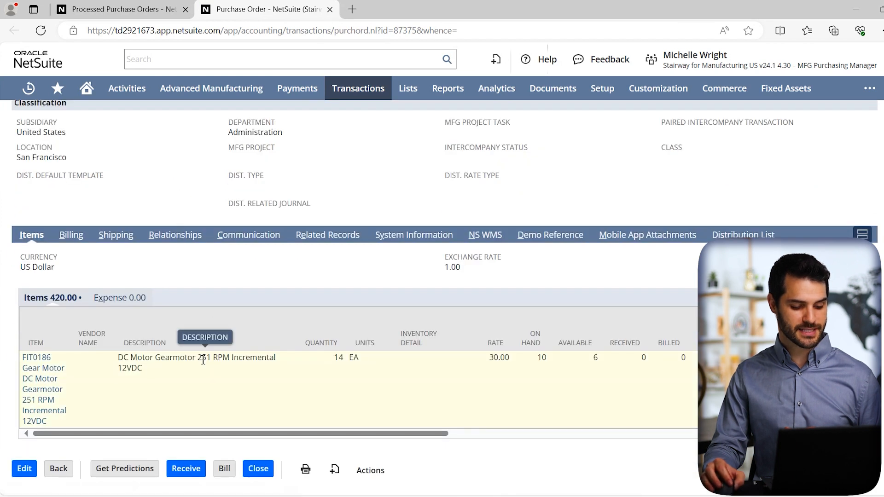